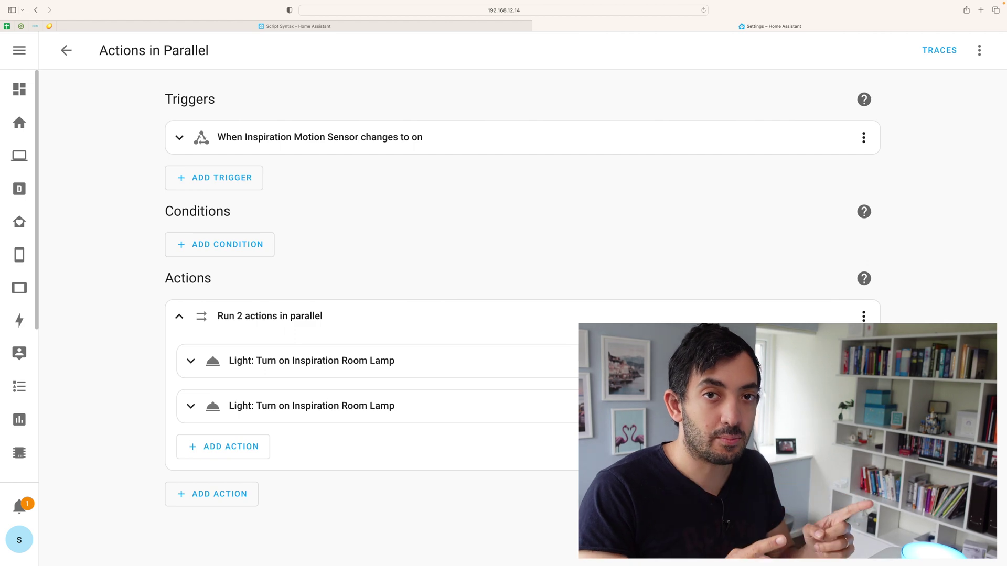
Add a second Run in parallel block holding two light turn-on actions, then expand the first block.
left_click(225, 495)
scroll(234, 321, "down", 1)
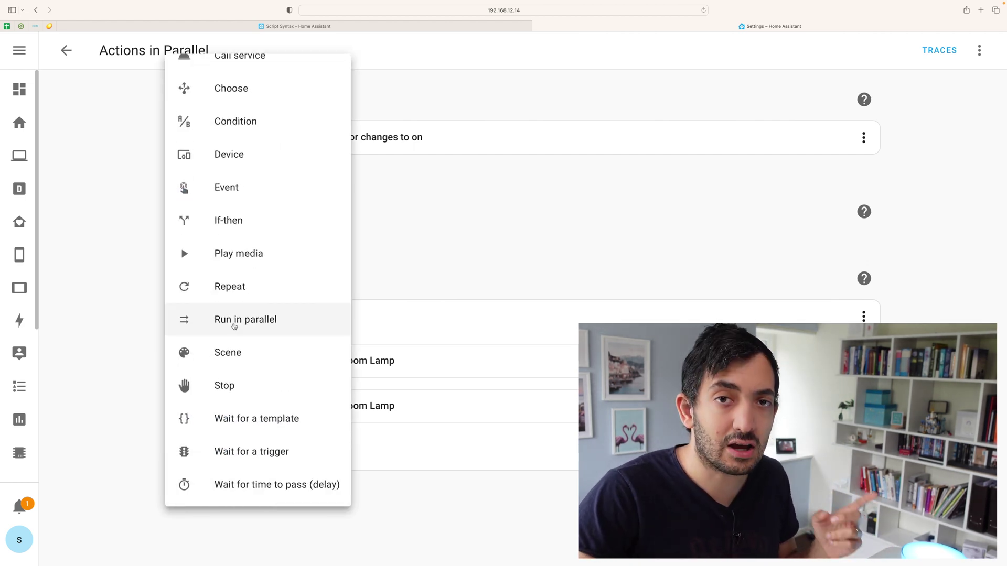
left_click(234, 322)
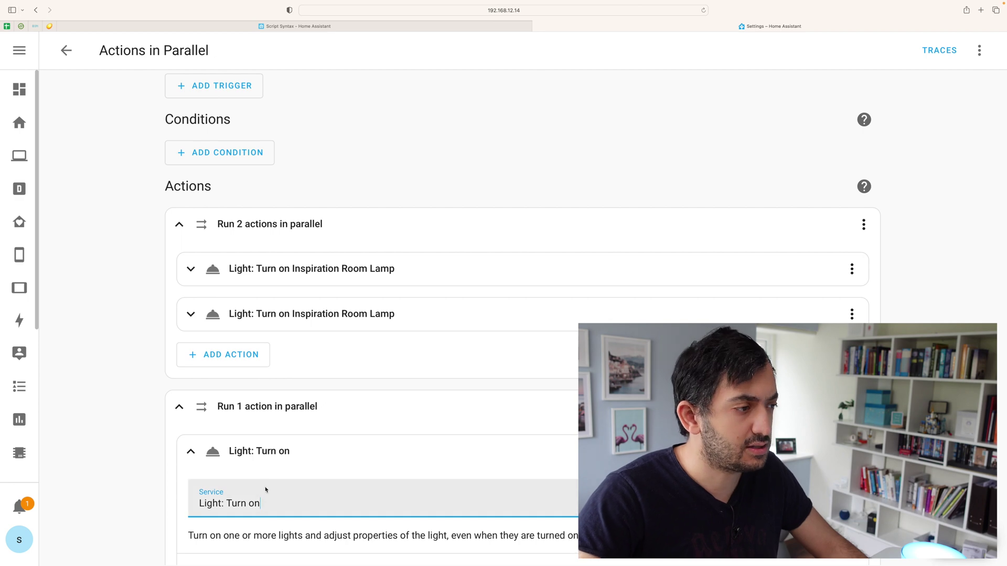
left_click(231, 451)
left_click(229, 494)
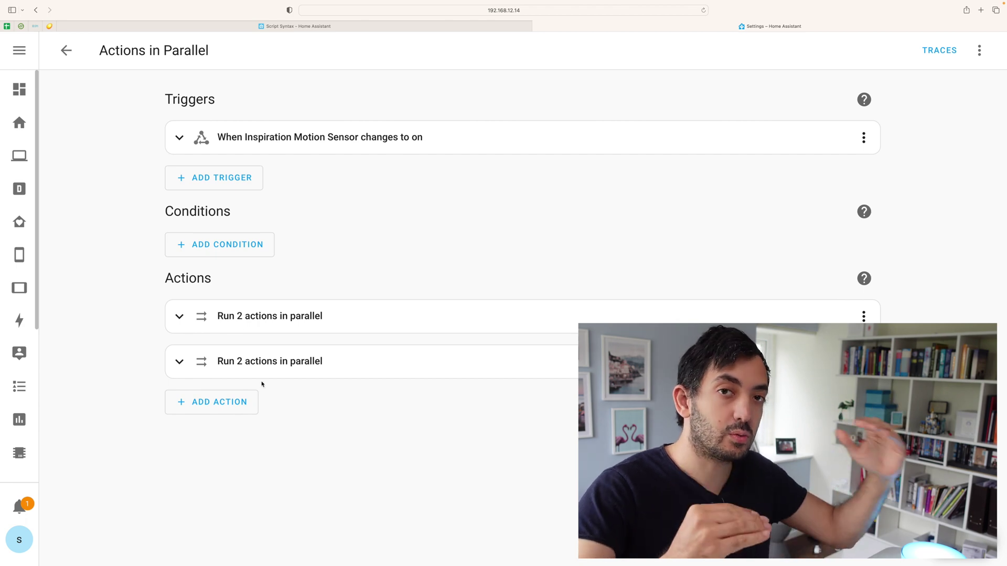
left_click(185, 319)
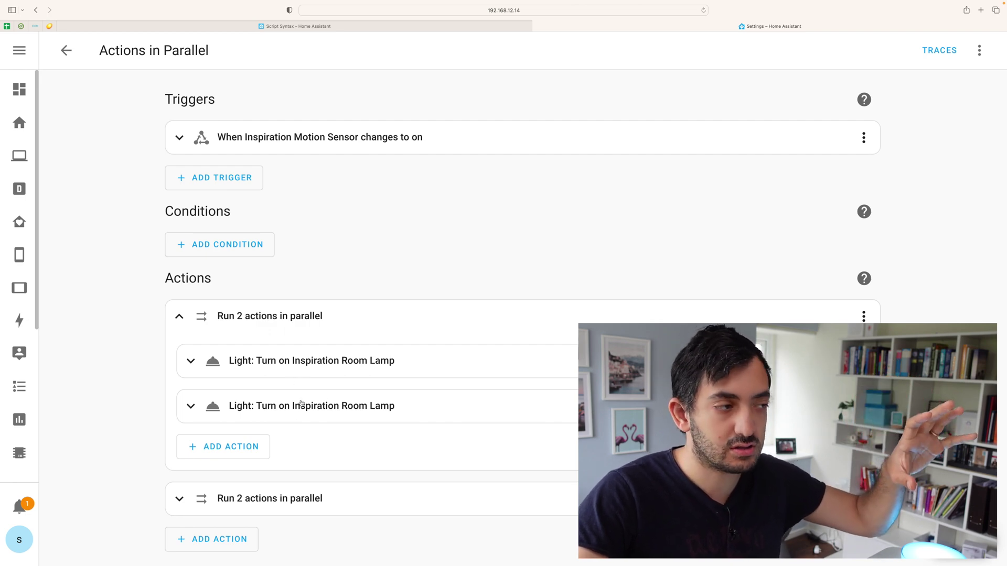
Delete the second parallel block and expand the remaining block with its two Inspiration Room Lamp actions.
left_click(180, 317)
left_click(189, 370)
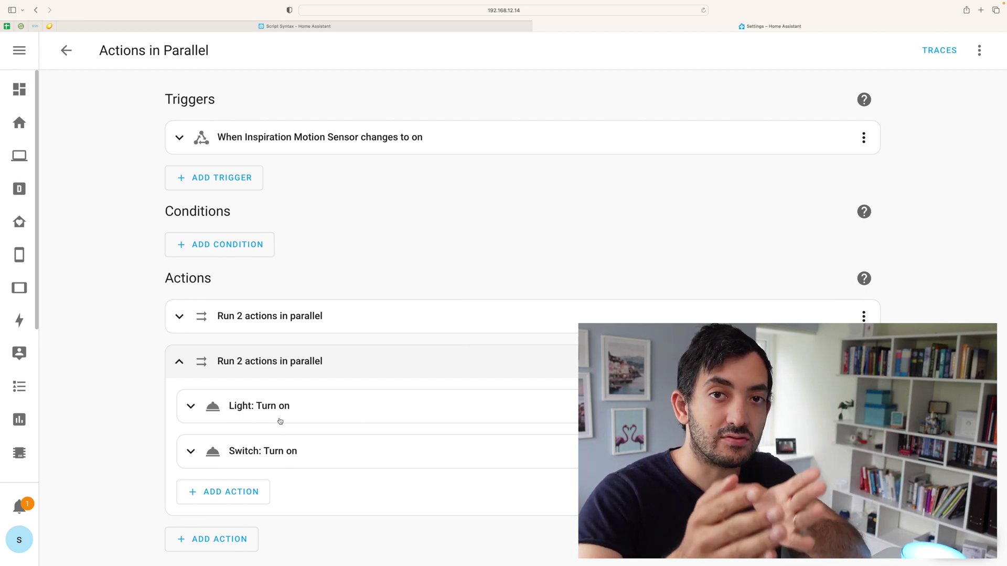
left_click(979, 50)
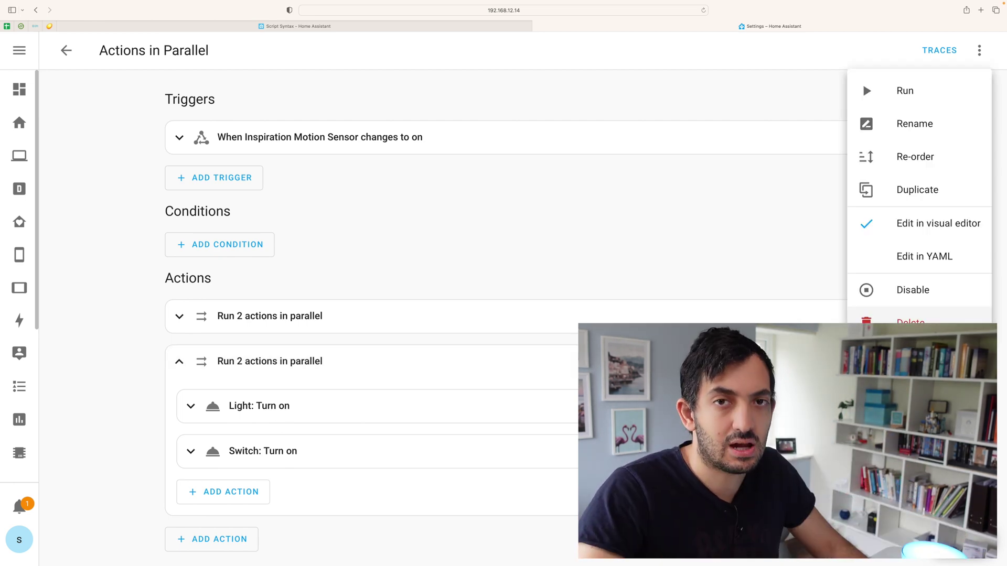
left_click(888, 321)
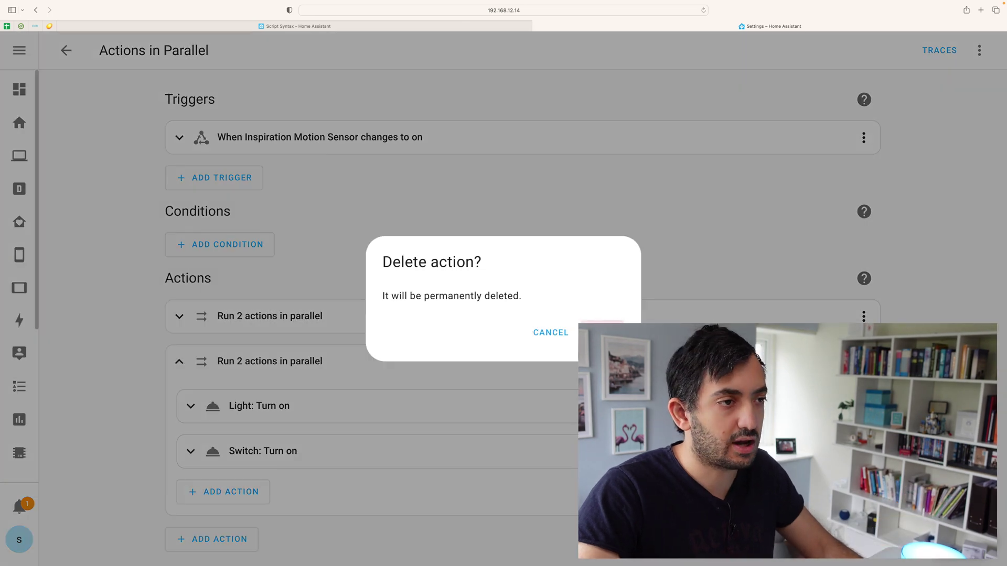
left_click(603, 333)
left_click(169, 328)
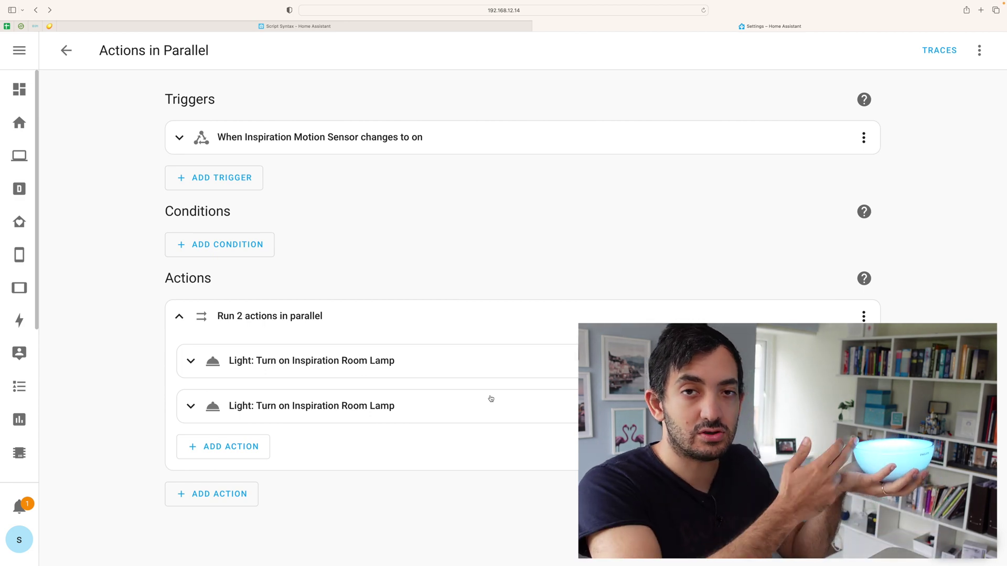
left_click(525, 361)
scroll(896, 109, "down", 4)
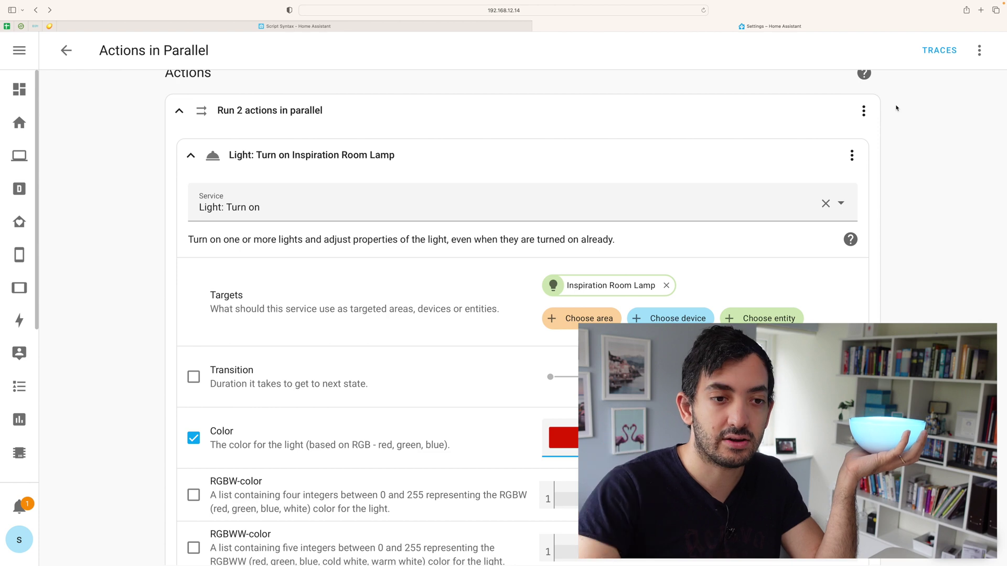
left_click(315, 155)
left_click(220, 405)
scroll(510, 342, "down", 4)
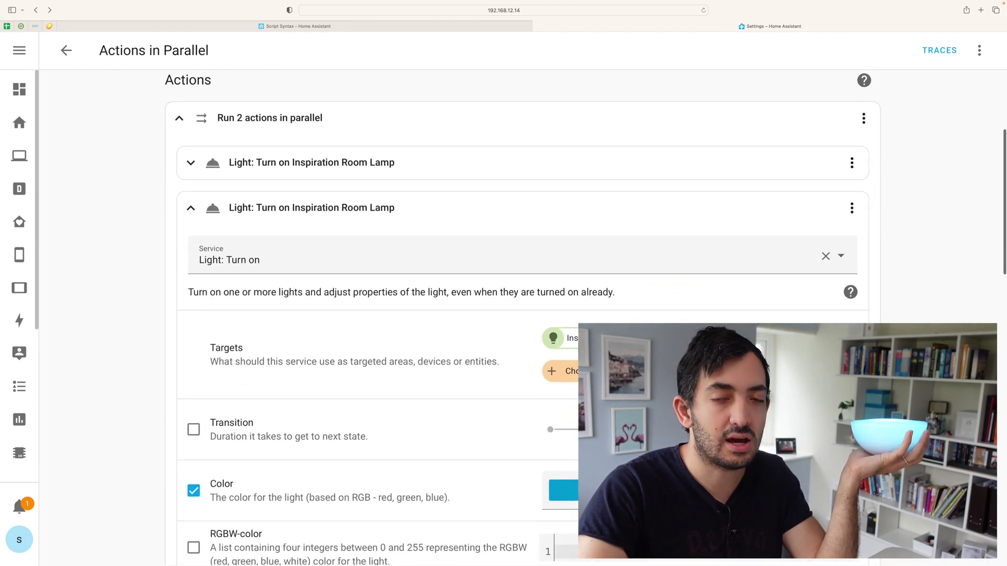
scroll(516, 314, "down", 3)
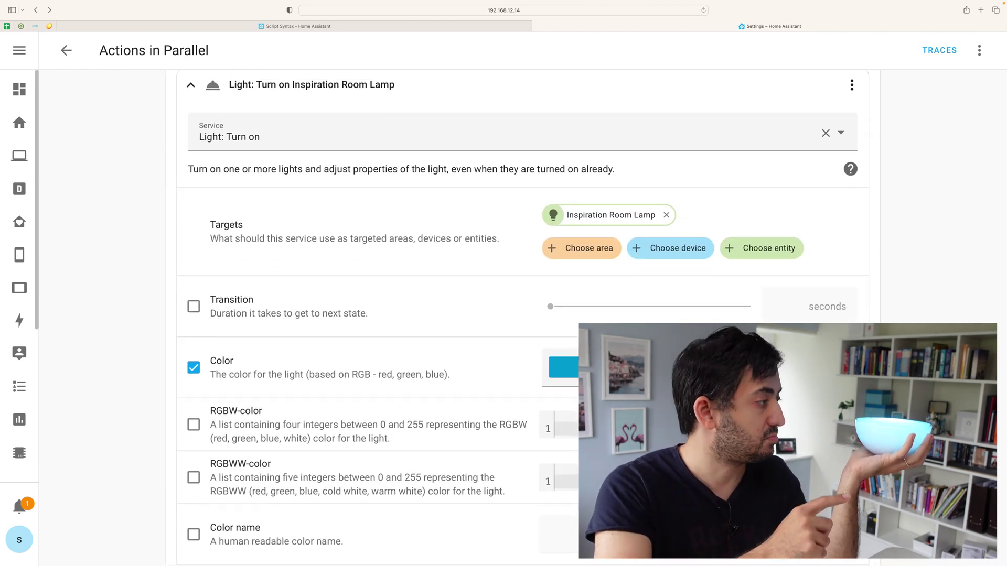
left_click(236, 84)
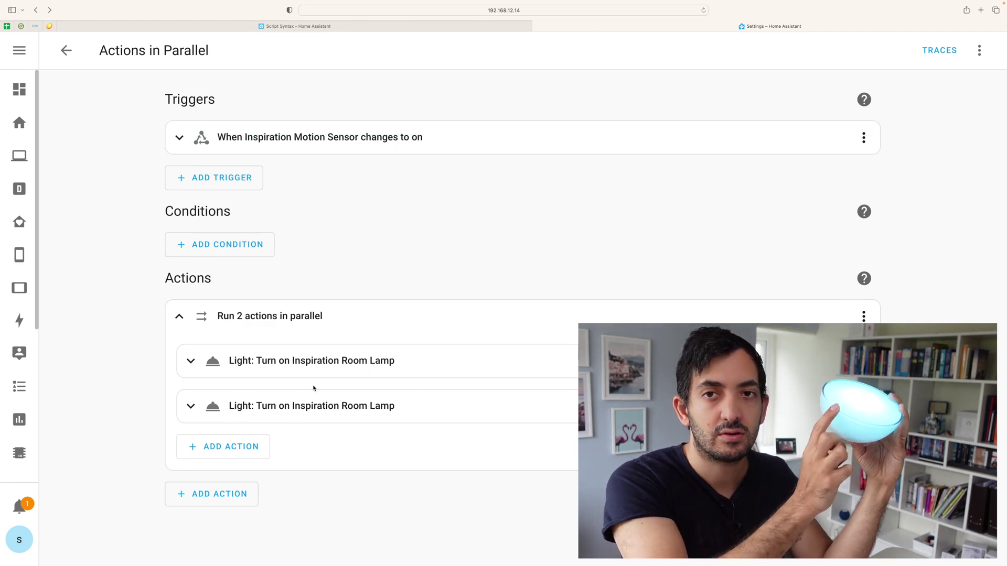
Run the Actions in Parallel automation from its options menu.
left_click(979, 50)
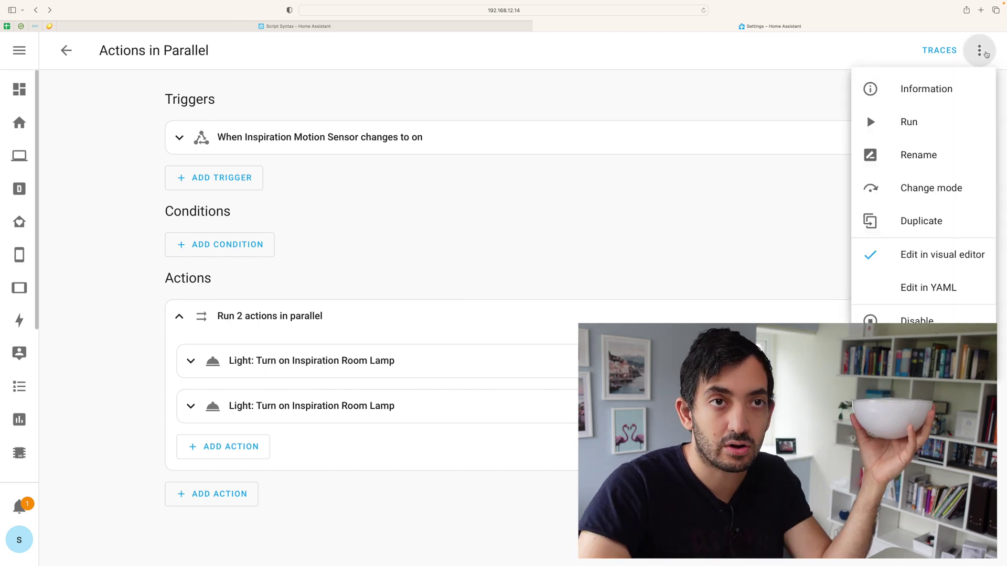
left_click(916, 136)
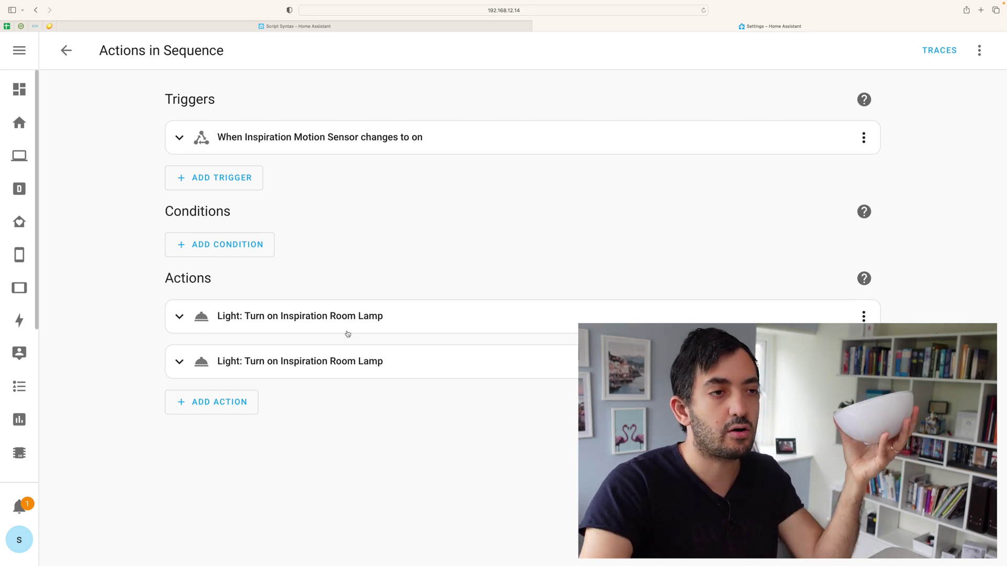
Inspect the colour settings of both lamp actions, then run the Actions in Sequence automation.
left_click(176, 313)
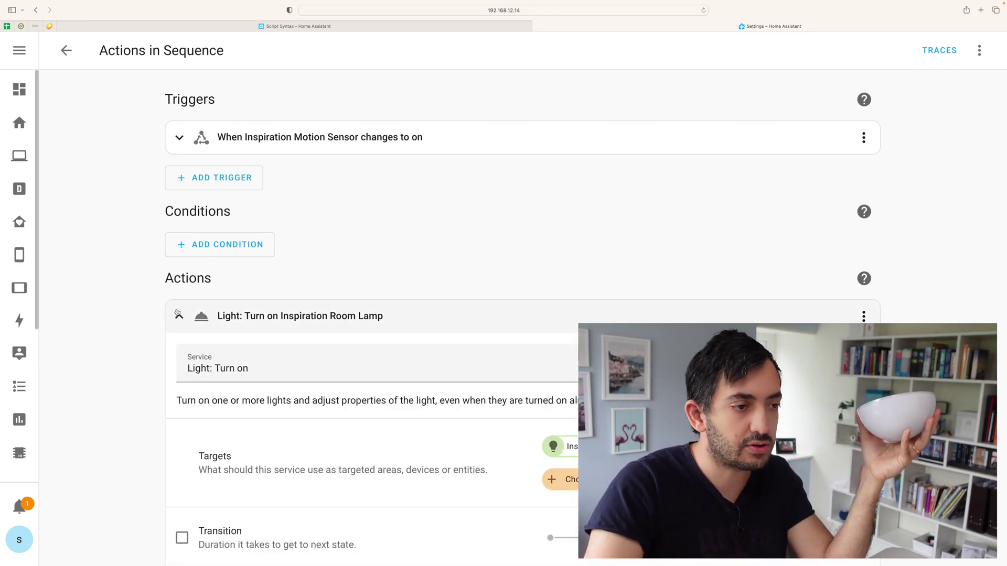
scroll(189, 312, "down", 3)
scroll(189, 312, "down", 3)
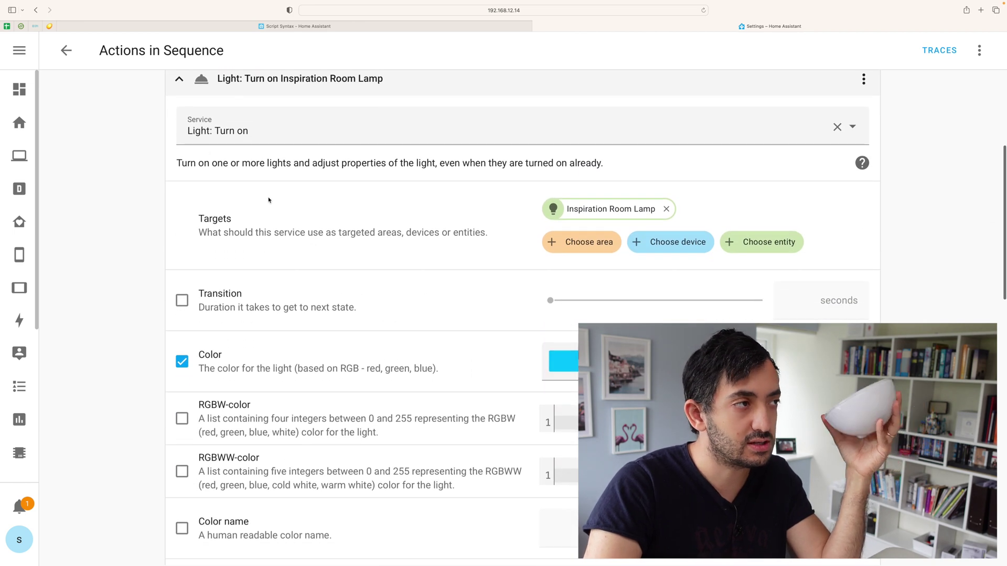
scroll(199, 131, "up", 3)
left_click(179, 178)
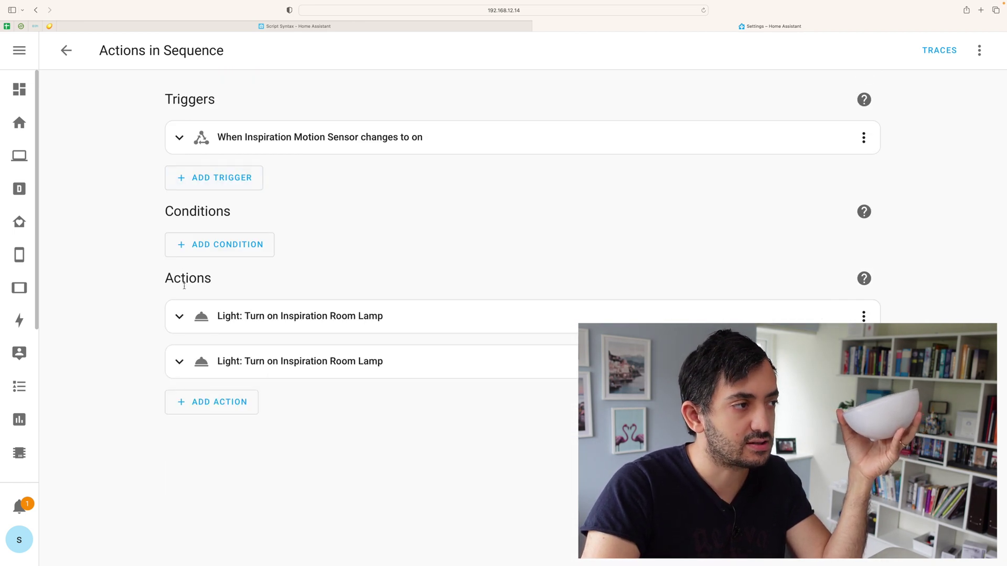
left_click(179, 359)
scroll(179, 359, "down", 5)
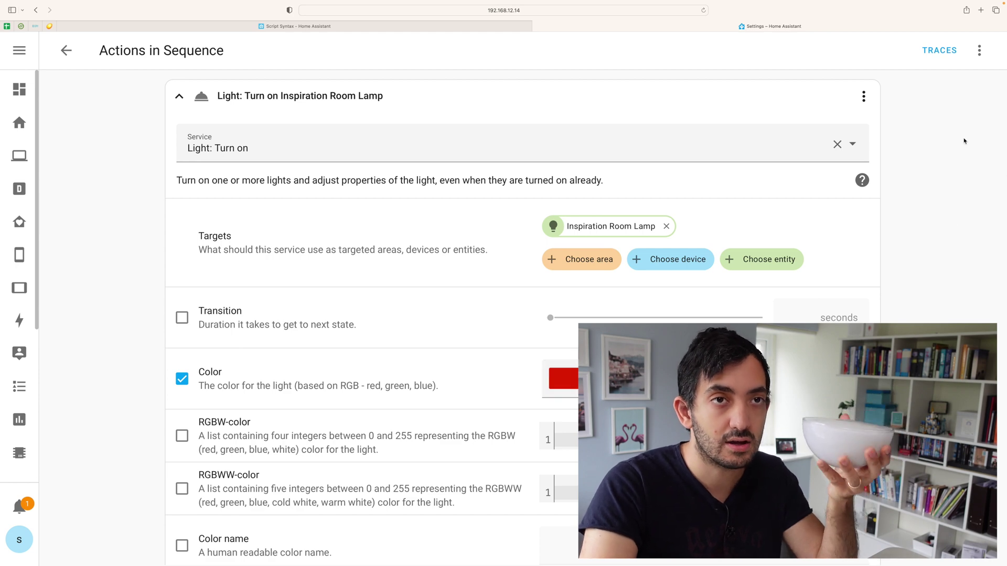
left_click(987, 52)
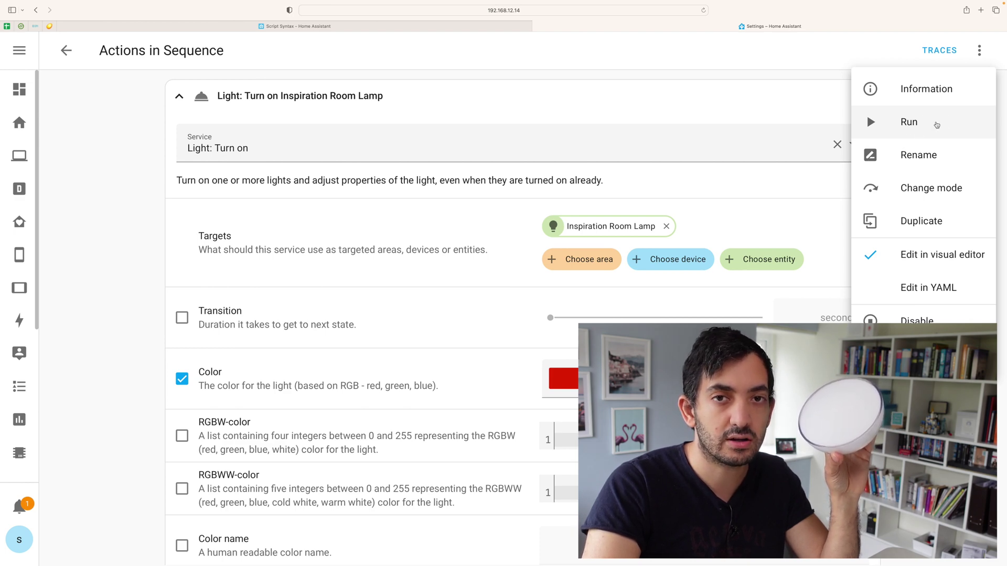
left_click(937, 125)
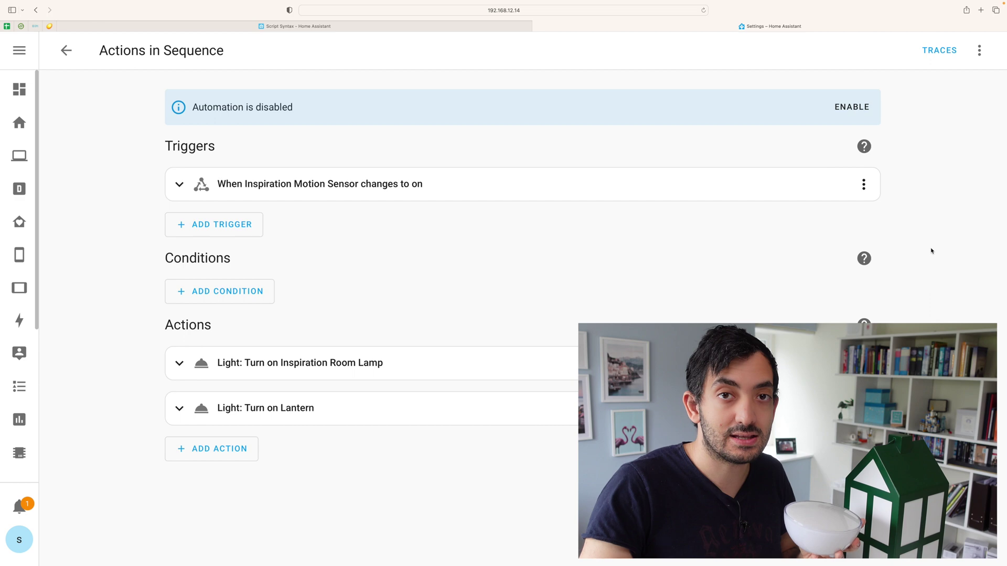
Run the Actions in Sequence automation from its options menu.
left_click(978, 63)
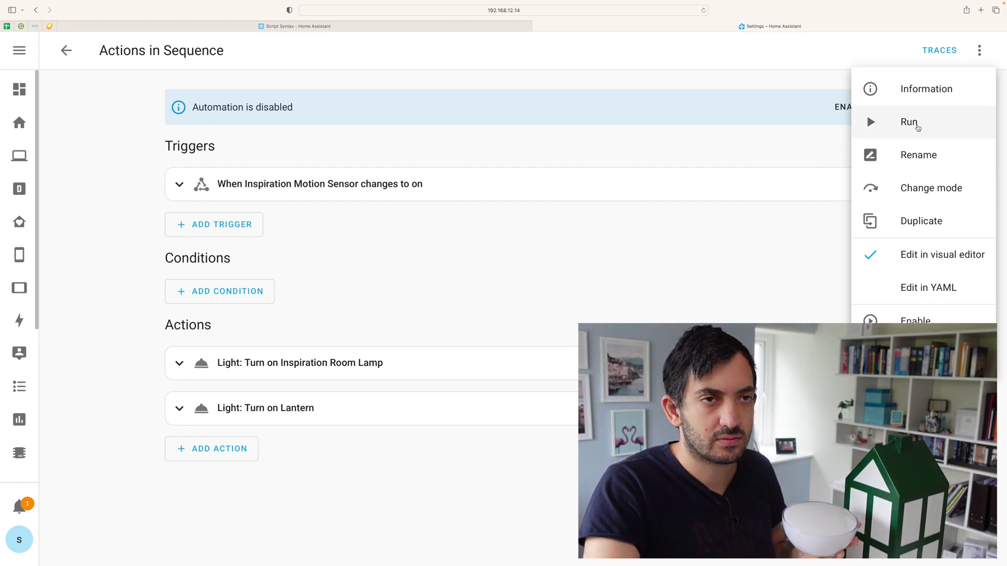
left_click(918, 125)
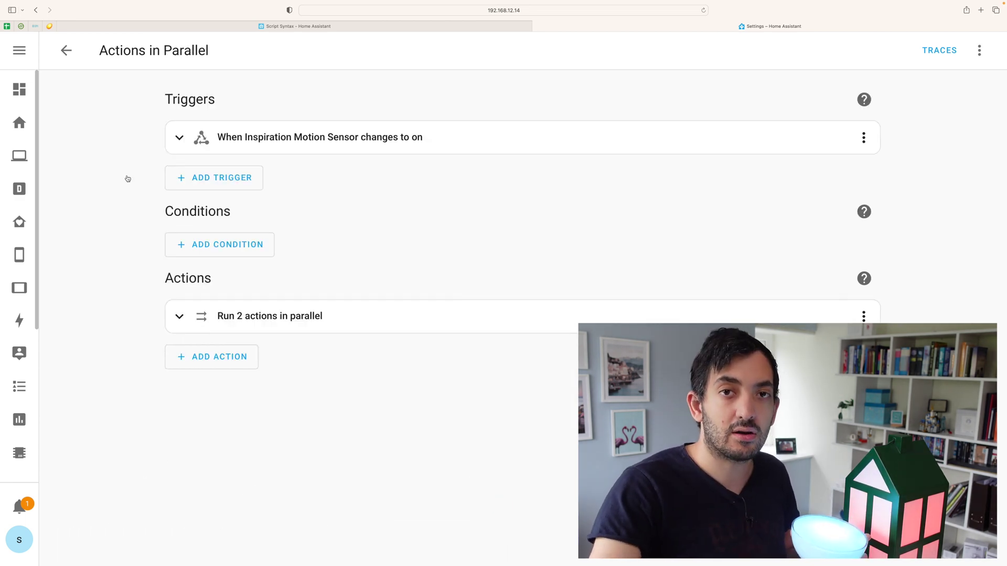
Expand the parallel block and run the Actions in Parallel automation.
left_click(180, 314)
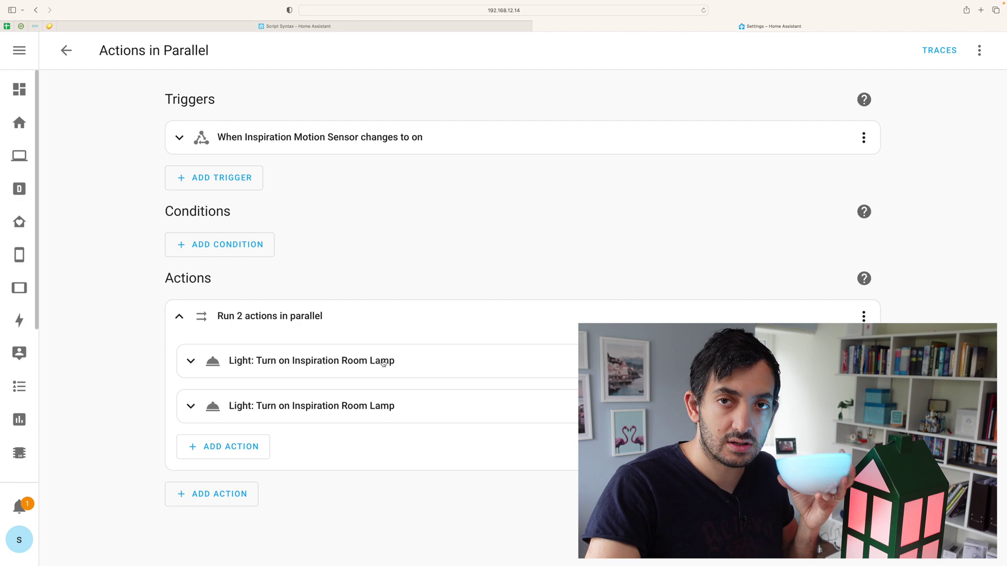
left_click(979, 50)
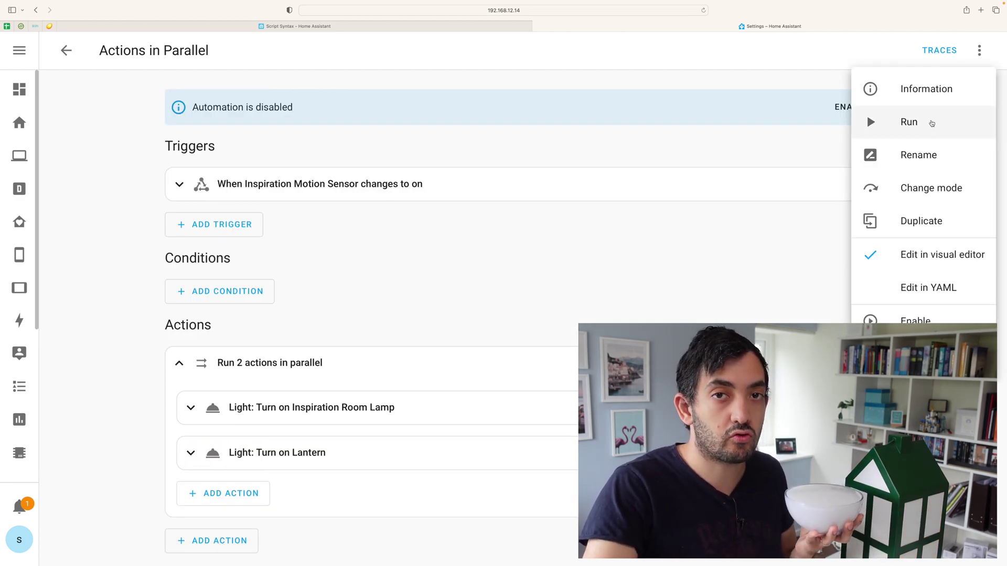
left_click(931, 121)
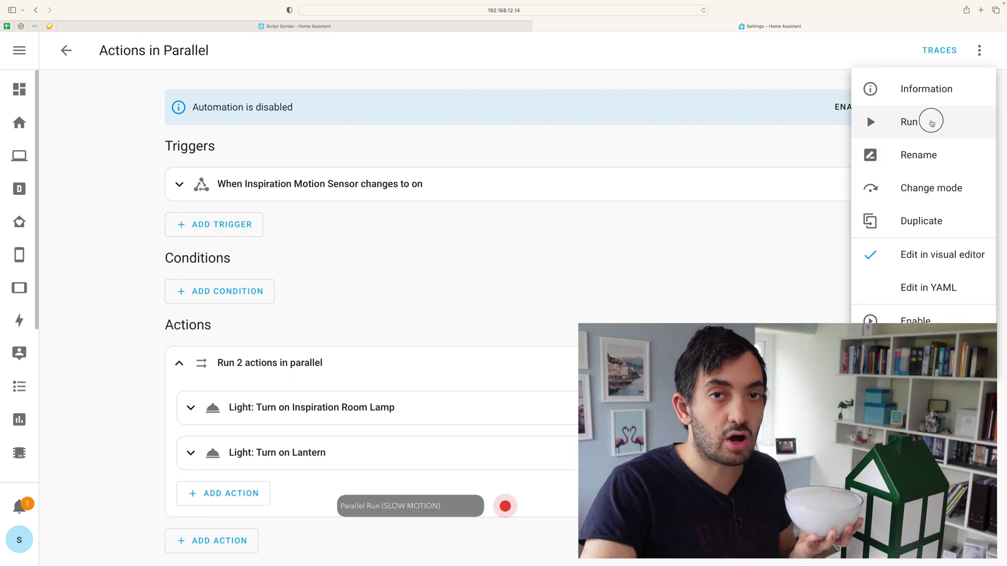
Run the parallel automation again, then run Actions in Sequence to compare.
left_click(930, 121)
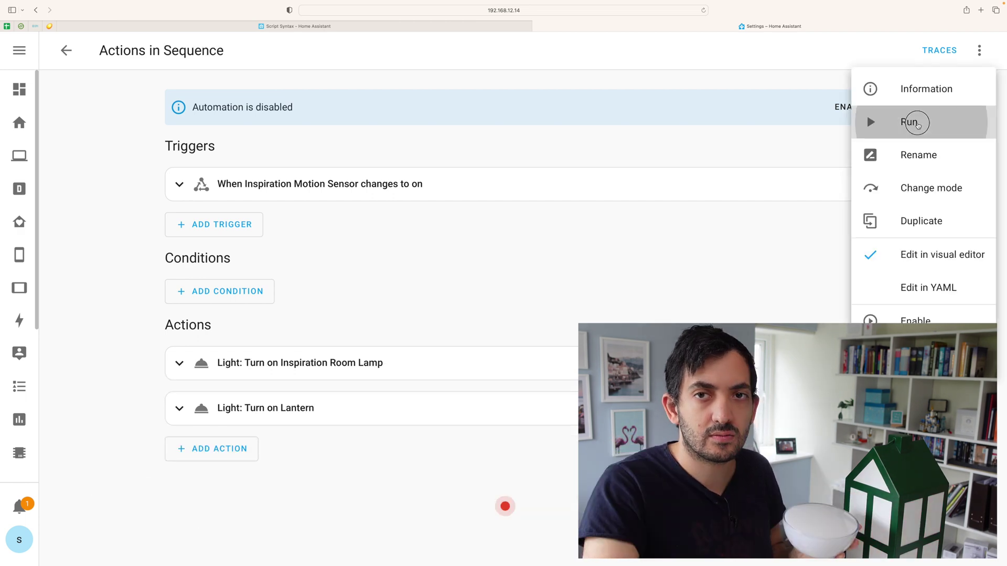
left_click(916, 123)
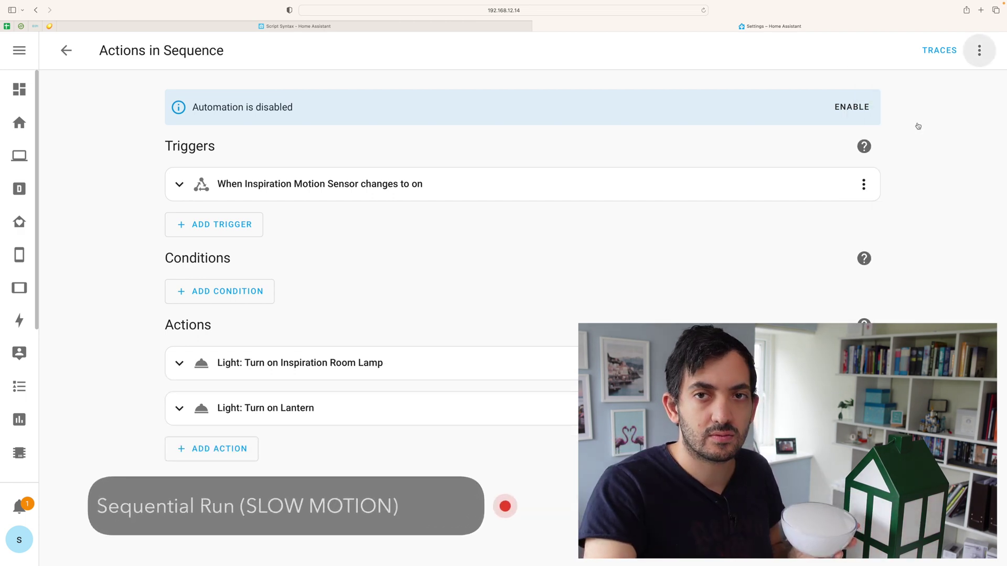